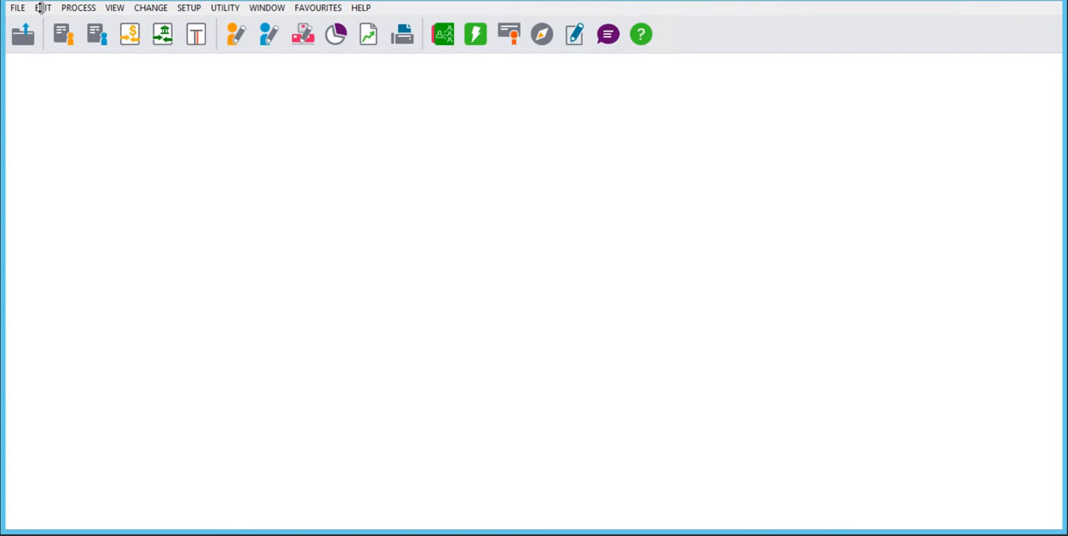
click(43, 9)
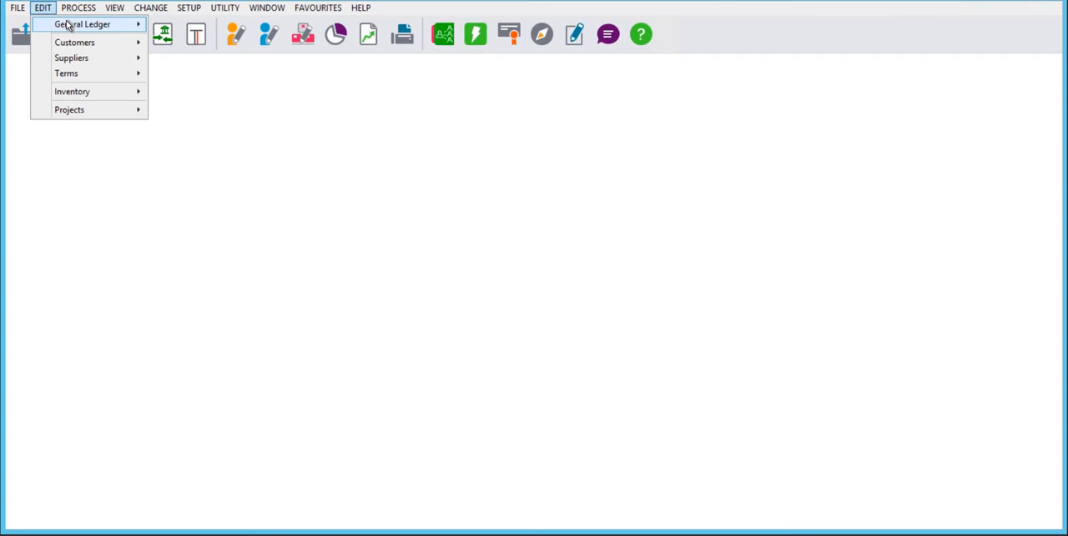
mouse_move(69, 26)
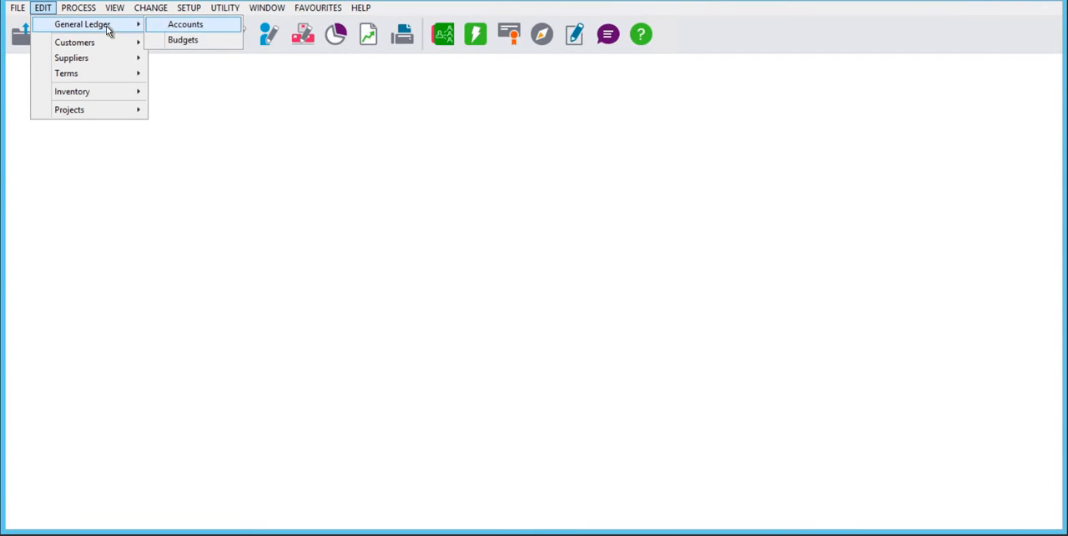
mouse_move(97, 48)
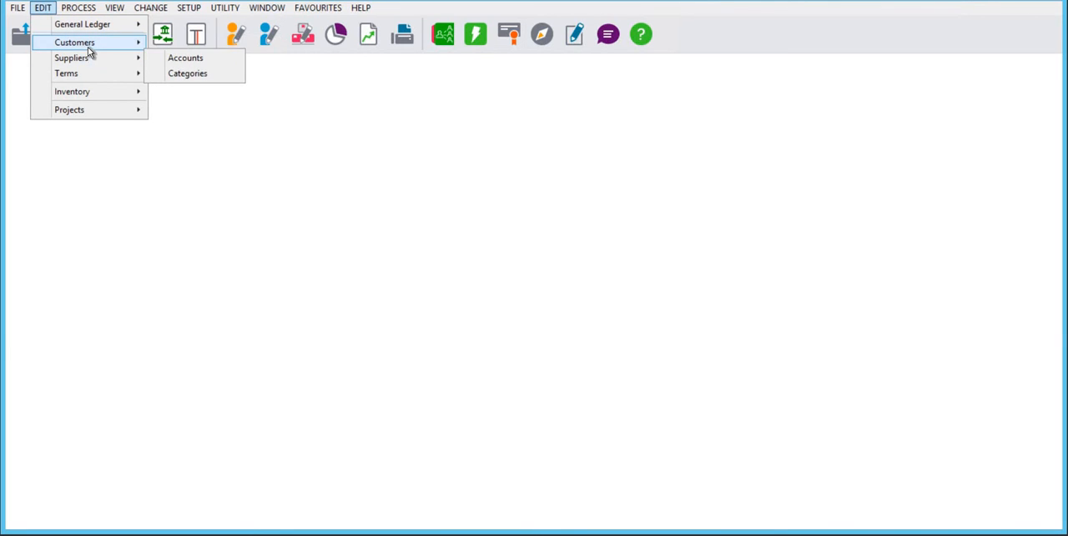
mouse_move(99, 91)
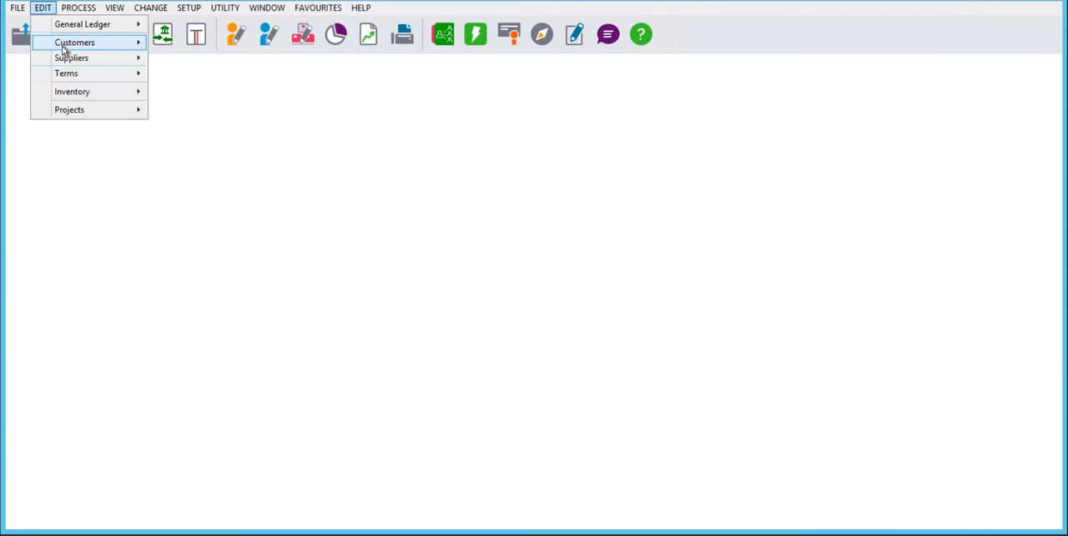
mouse_move(64, 49)
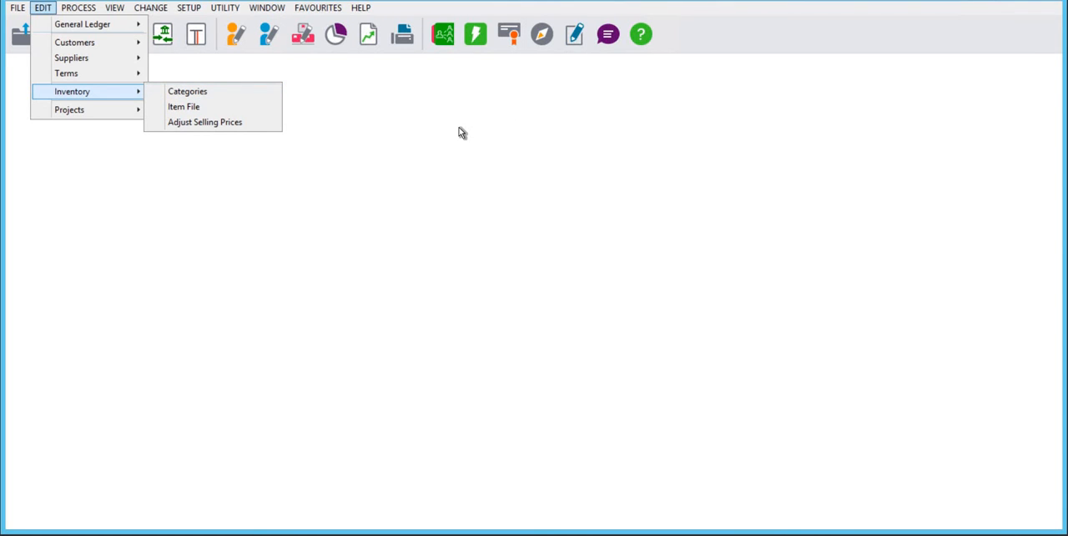
click(104, 93)
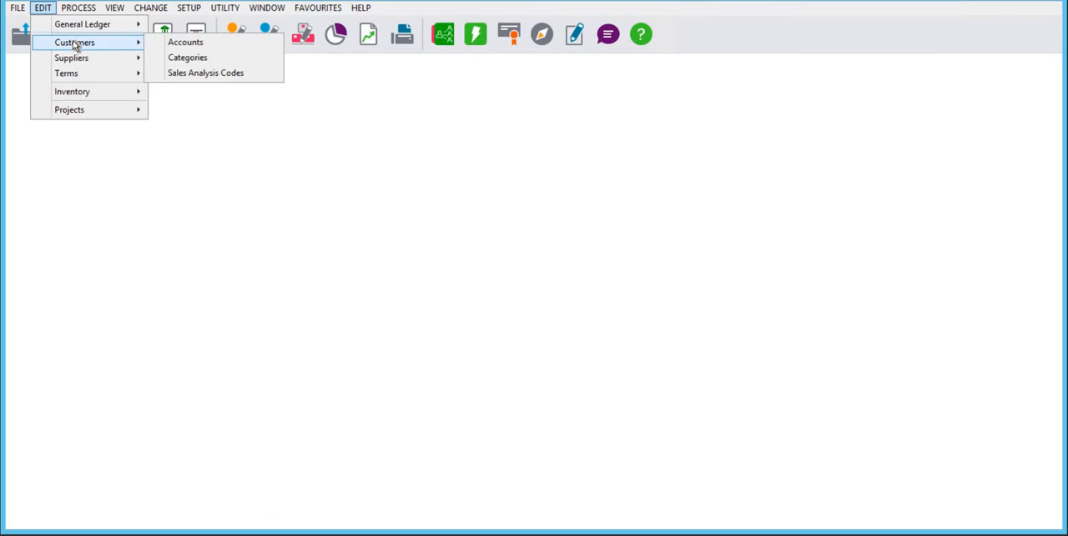
Open the customer categories for editing, entering the account password when asked
click(192, 58)
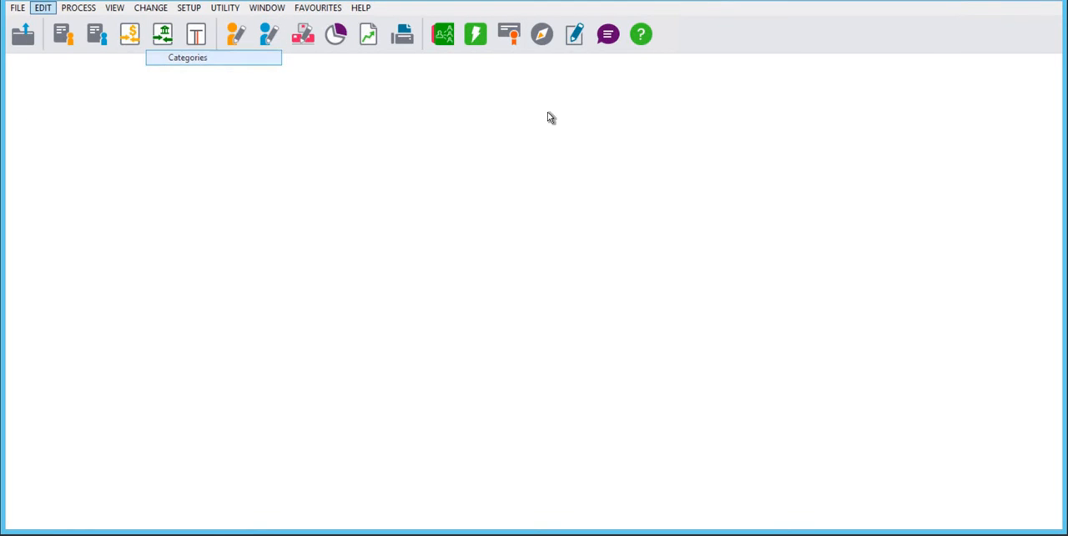
text(********)
key(Return)
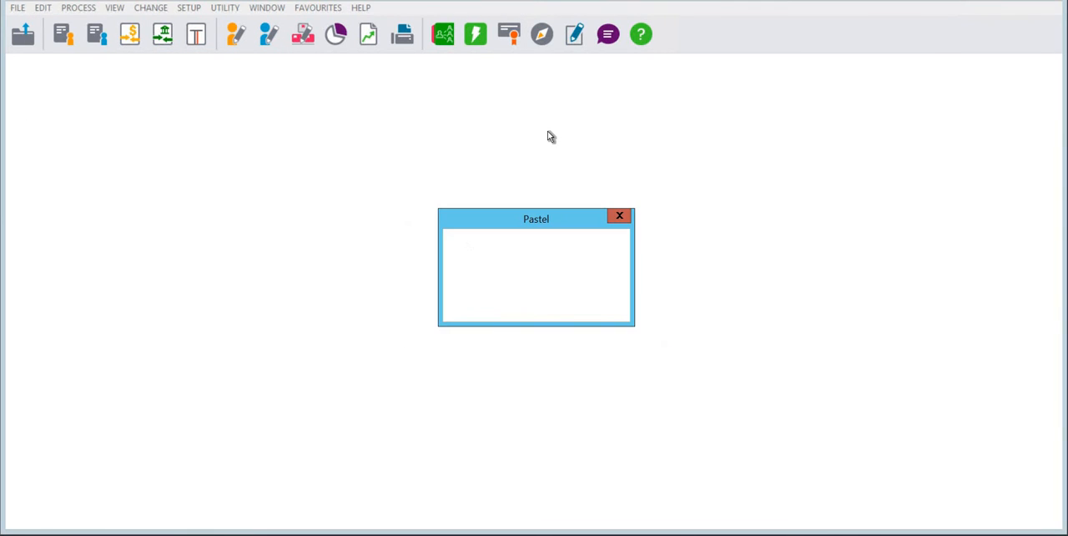
key(Return)
text(****)
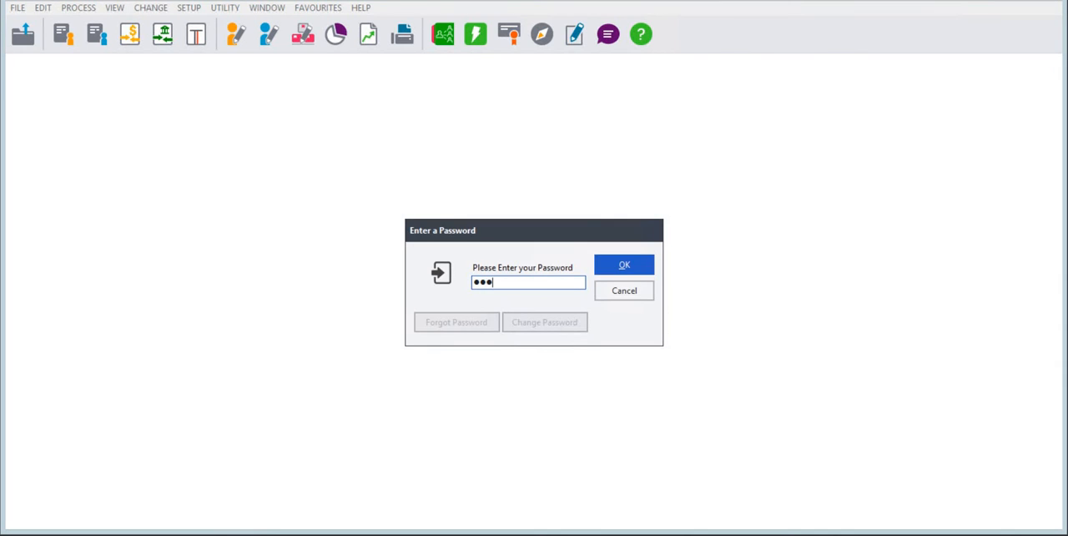
text(*)
key(BackSpace)
key(BackSpace)
key(BackSpace)
key(BackSpace)
key(BackSpace)
text(******)
key(Return)
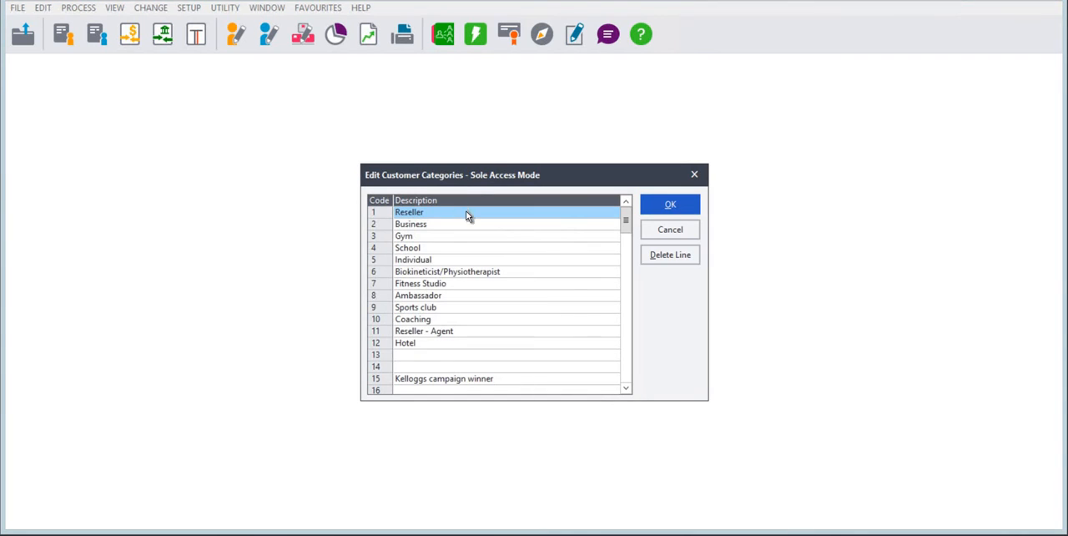
Examine the customer category codes and descriptions from Reseller to School, and close the list without saving
drag(458, 171, 423, 134)
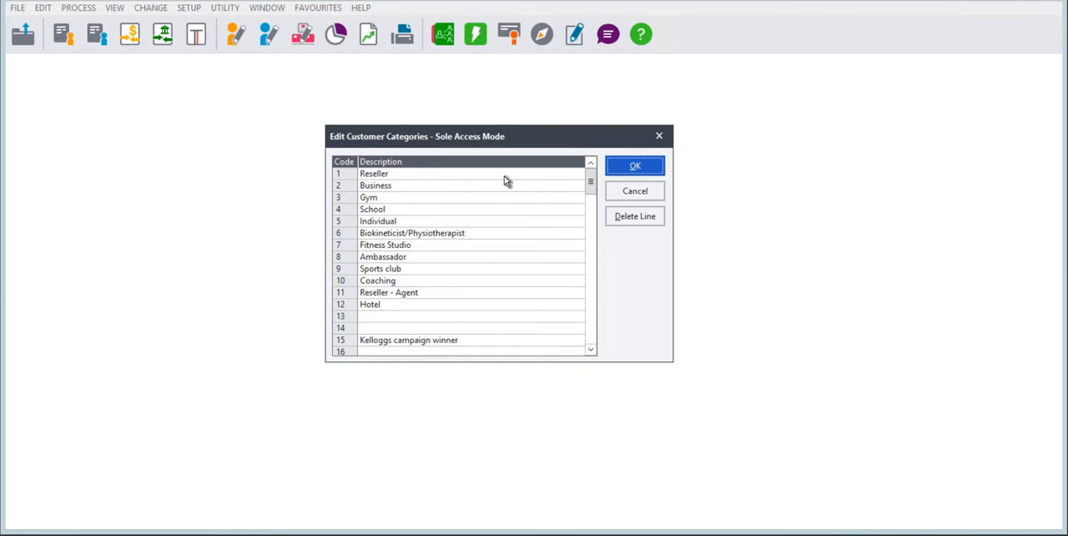
mouse_move(590, 186)
mouse_down()
mouse_move(590, 233)
mouse_move(580, 179)
mouse_up()
click(396, 177)
click(398, 187)
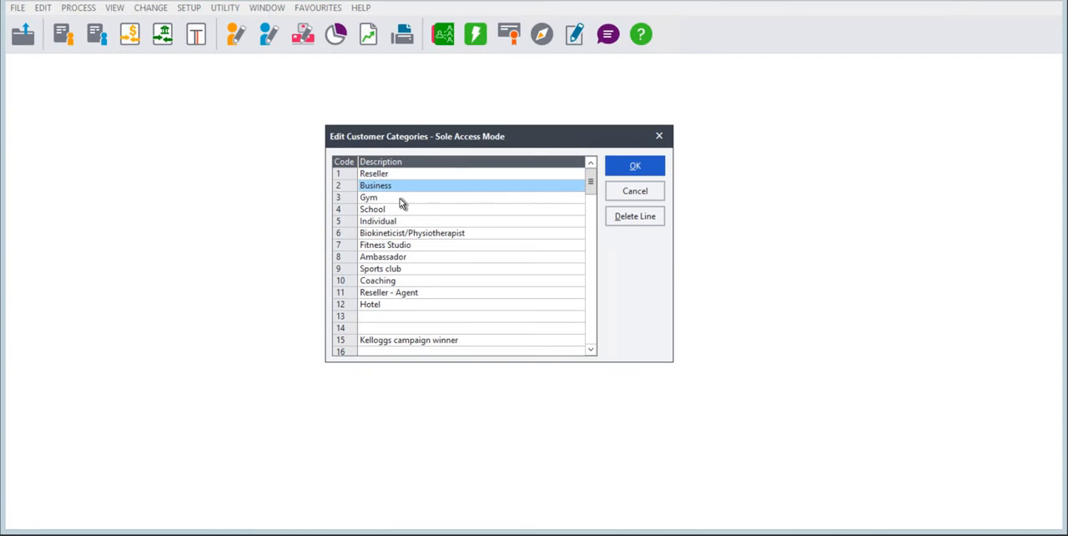
key(Down)
key(Down)
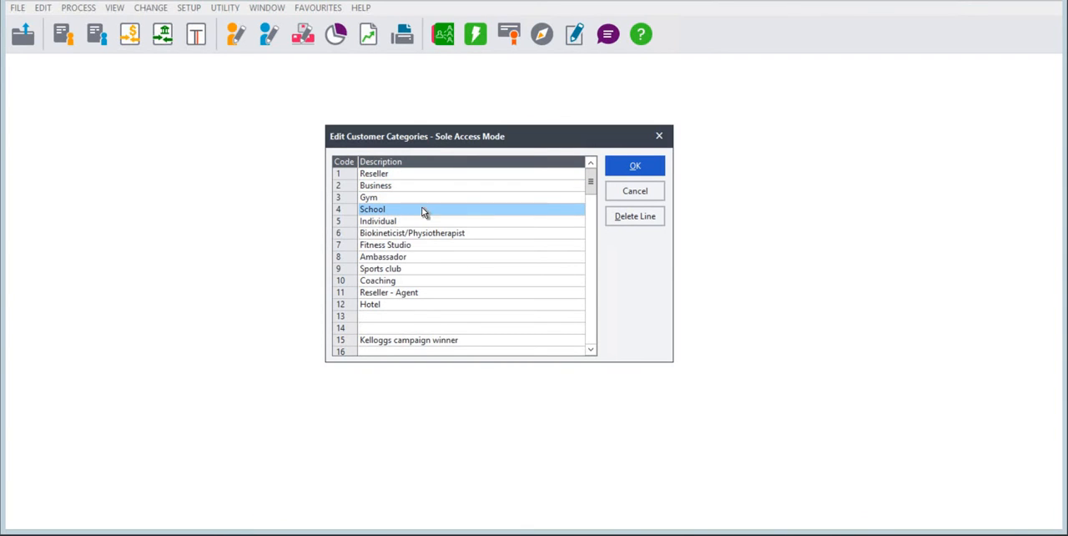
click(627, 191)
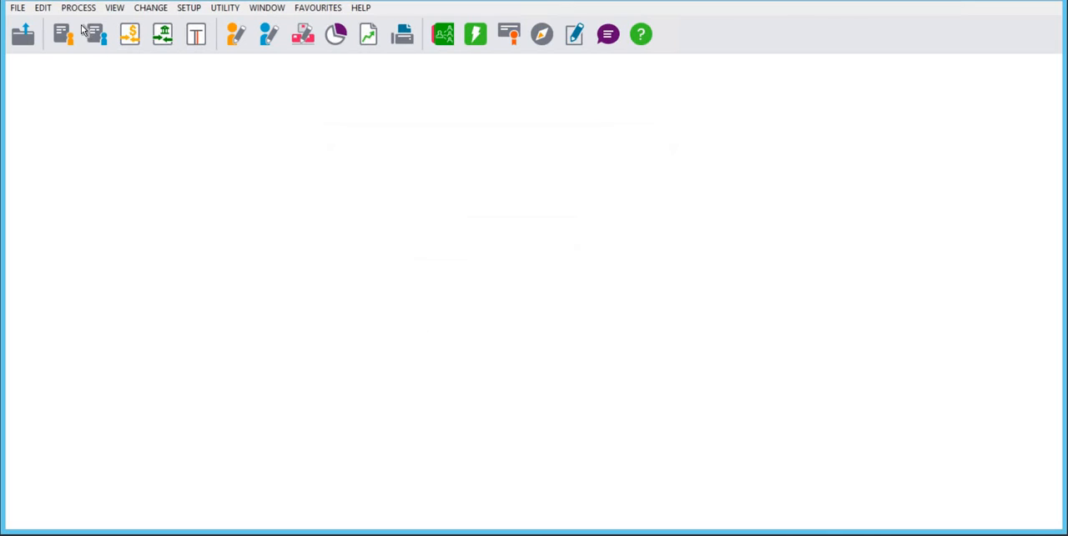
In the first customer account, change the customer category to 4 - School, reject the change and close the record
click(43, 7)
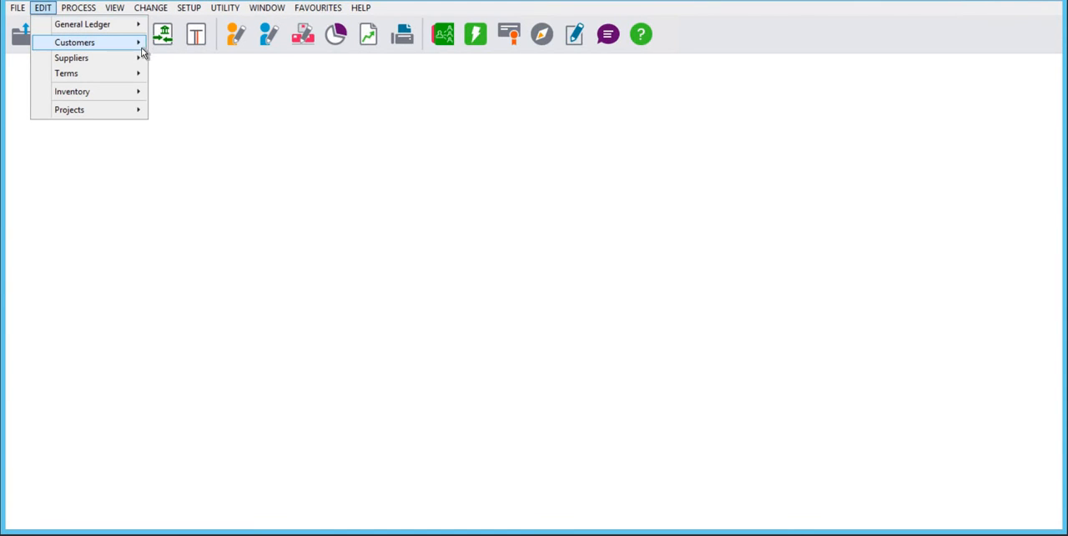
mouse_move(142, 48)
click(231, 43)
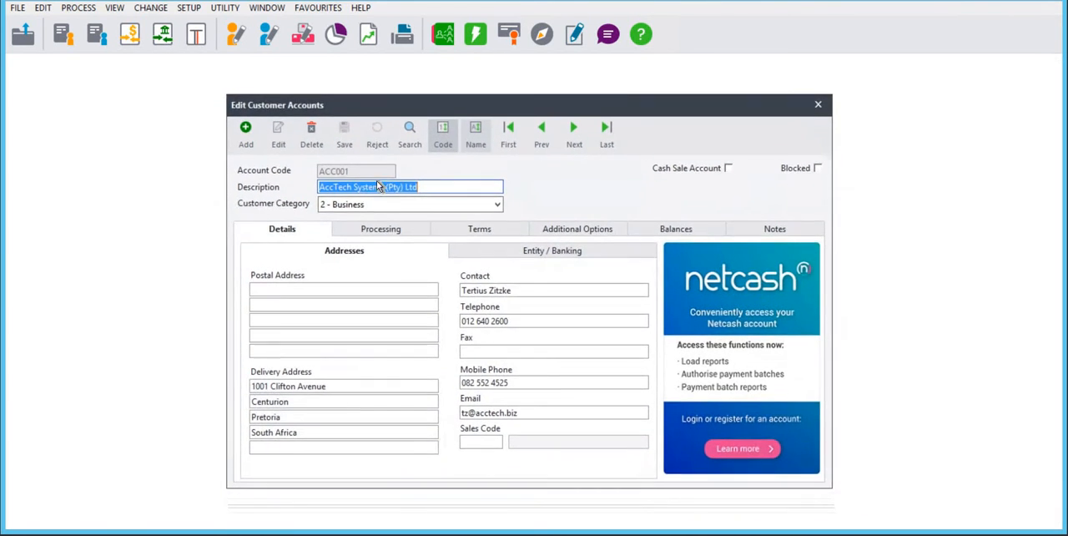
click(354, 192)
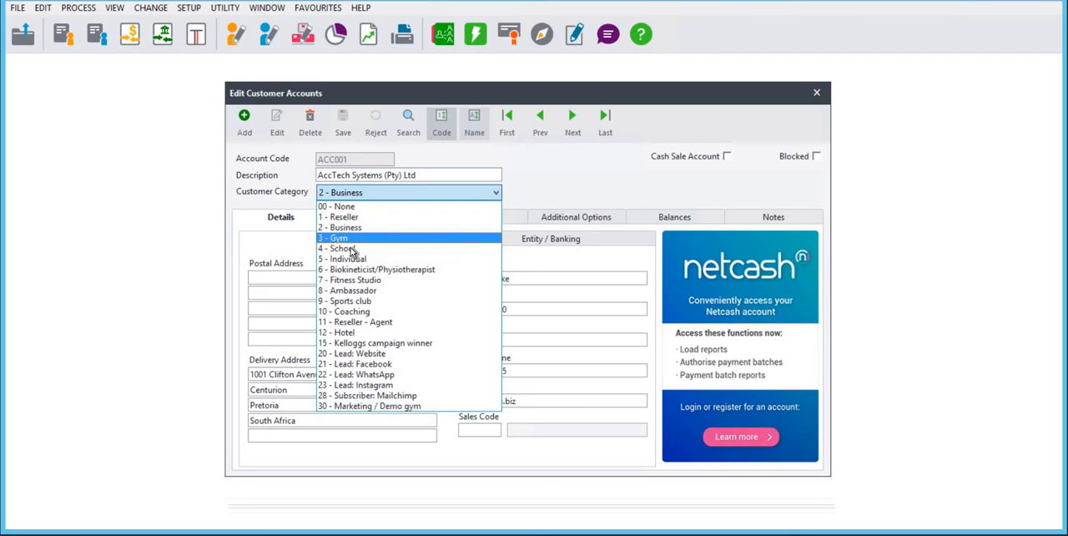
click(344, 248)
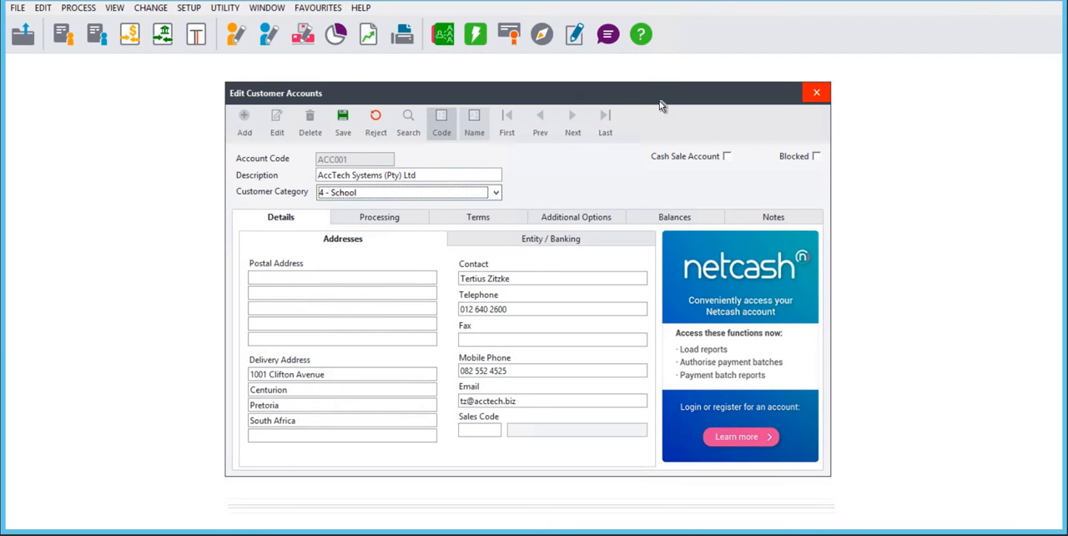
click(367, 128)
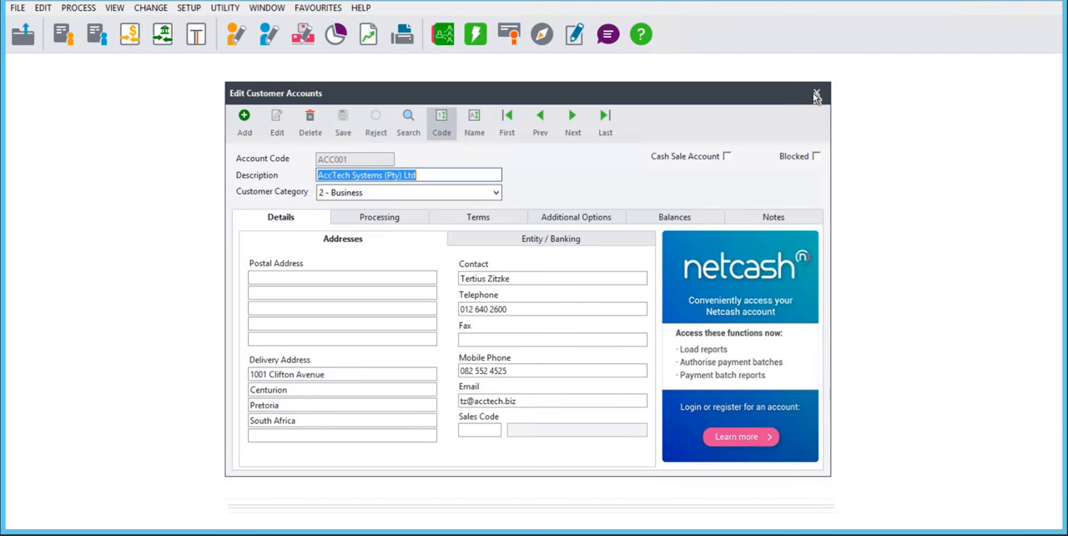
click(812, 95)
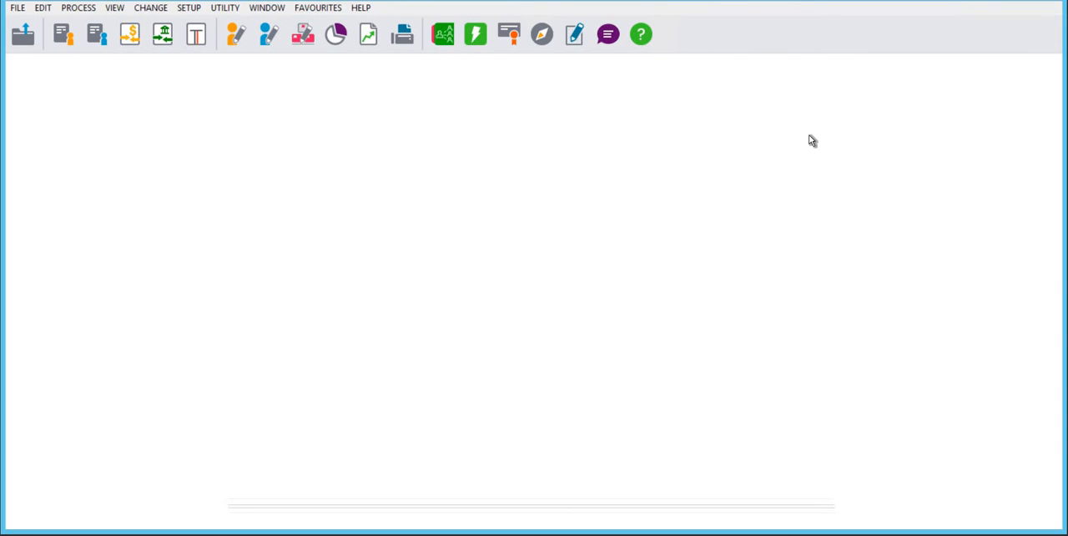
Open the supplier accounts for editing, look at the supplier category of the first record and close it
click(43, 9)
mouse_move(62, 59)
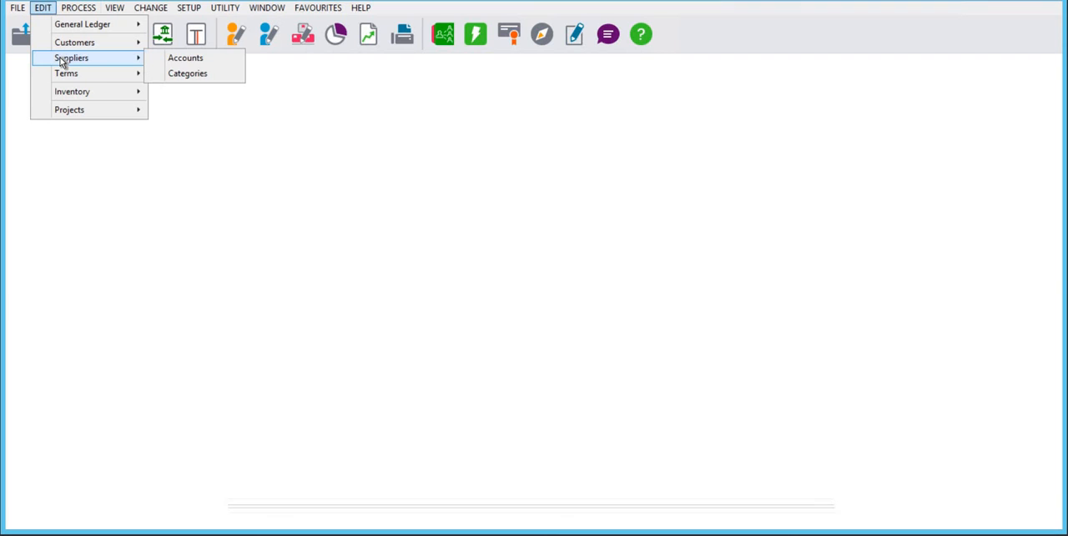
click(169, 58)
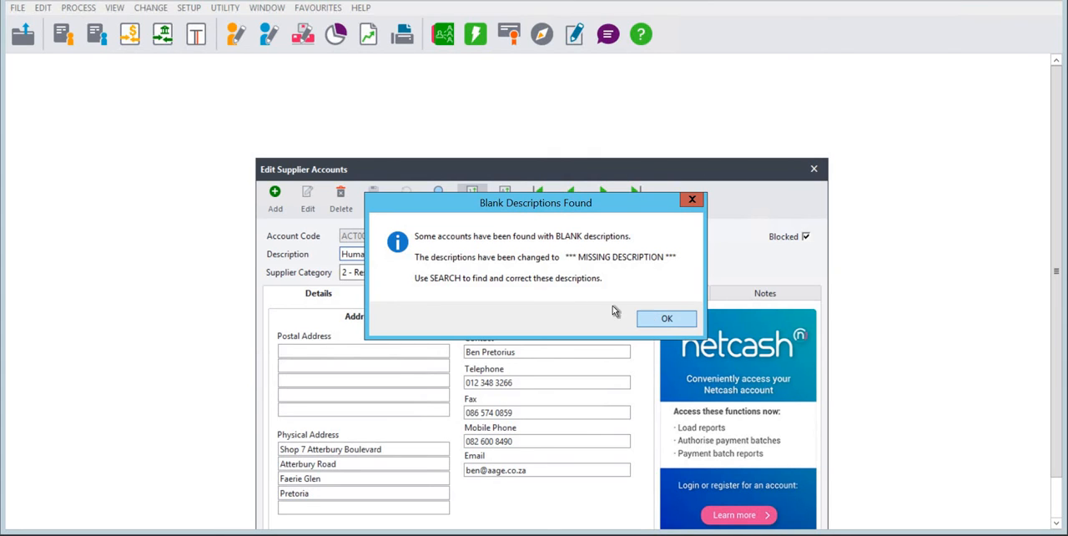
key(Return)
drag(523, 170, 521, 78)
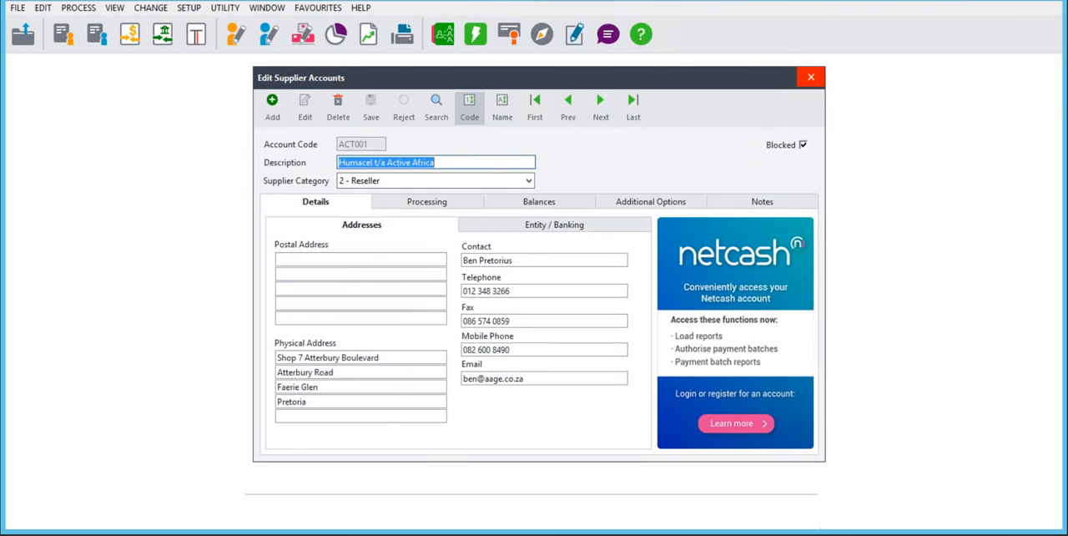
click(810, 77)
Open the inventory categories by entering the account password, look through the list and cancel out of it
click(43, 7)
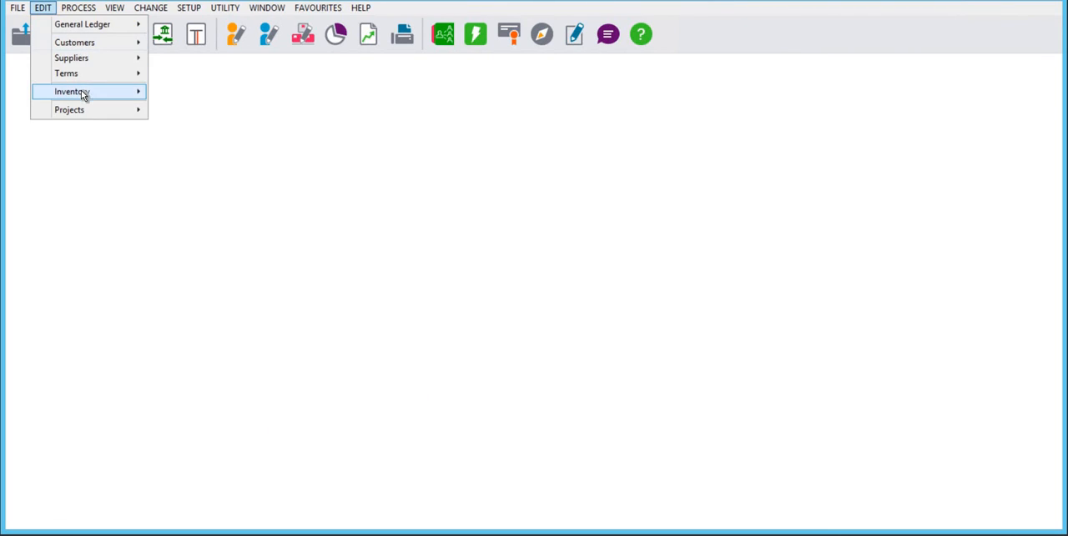
mouse_move(81, 90)
click(190, 94)
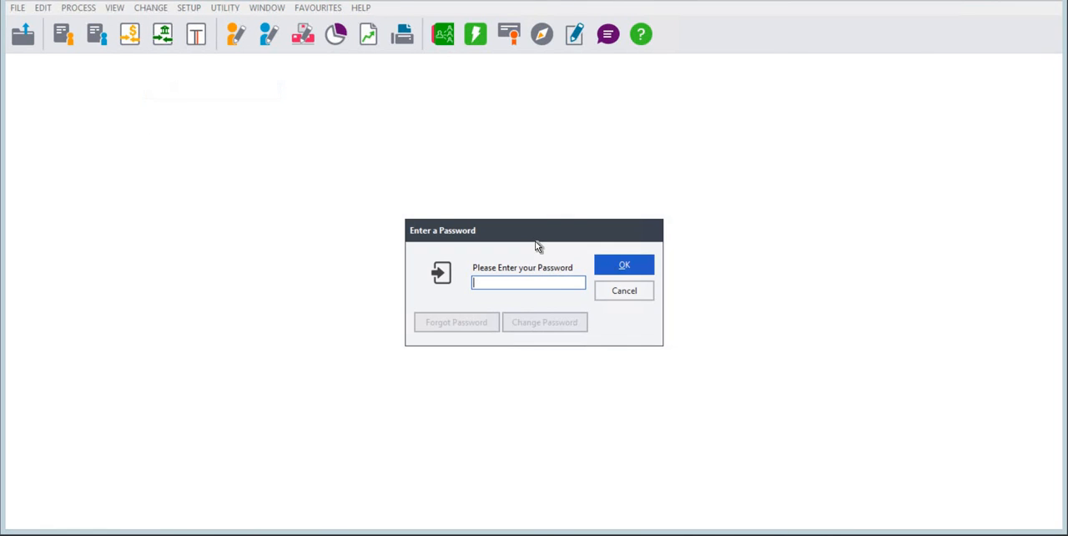
text(*****)
key(Return)
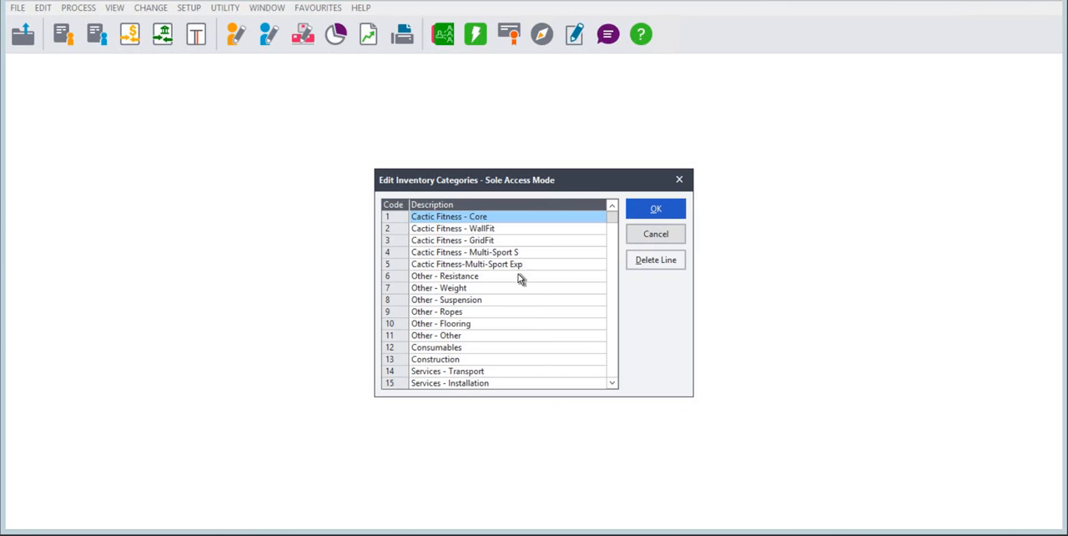
click(646, 236)
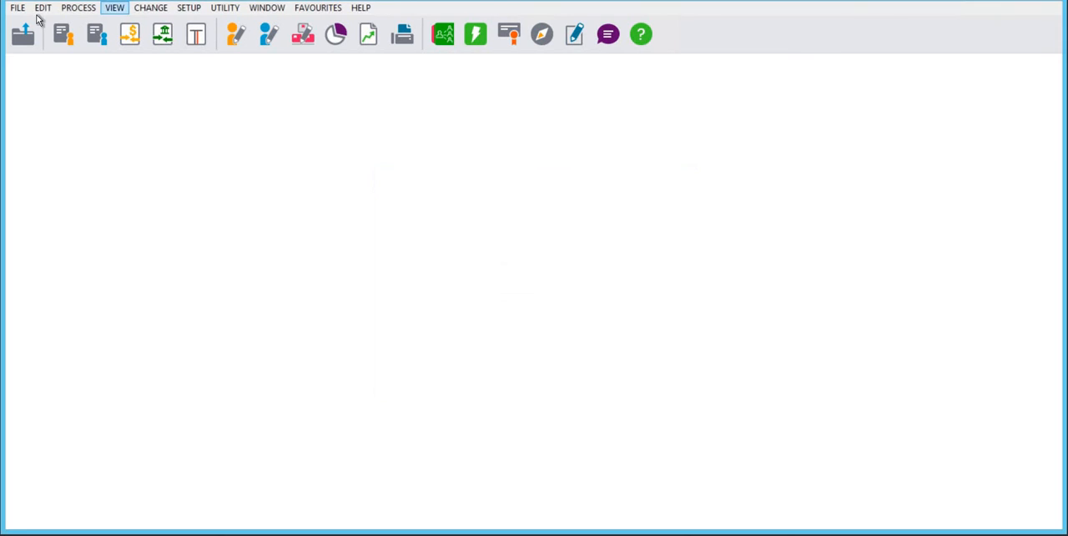
Open the inventory item file and view the category choices for the 10 kg bumper plate without changing its category
click(46, 10)
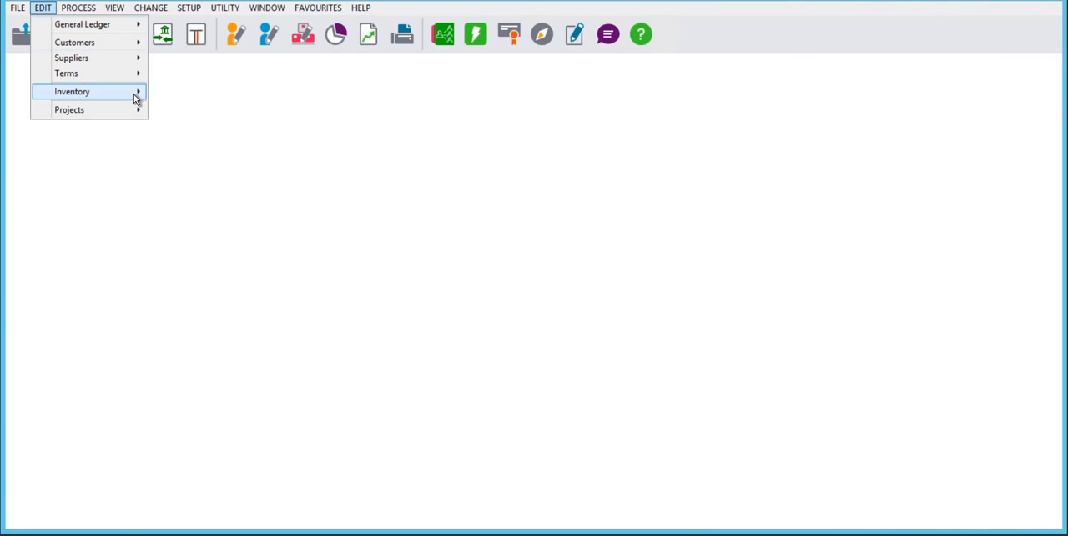
mouse_move(133, 92)
click(177, 107)
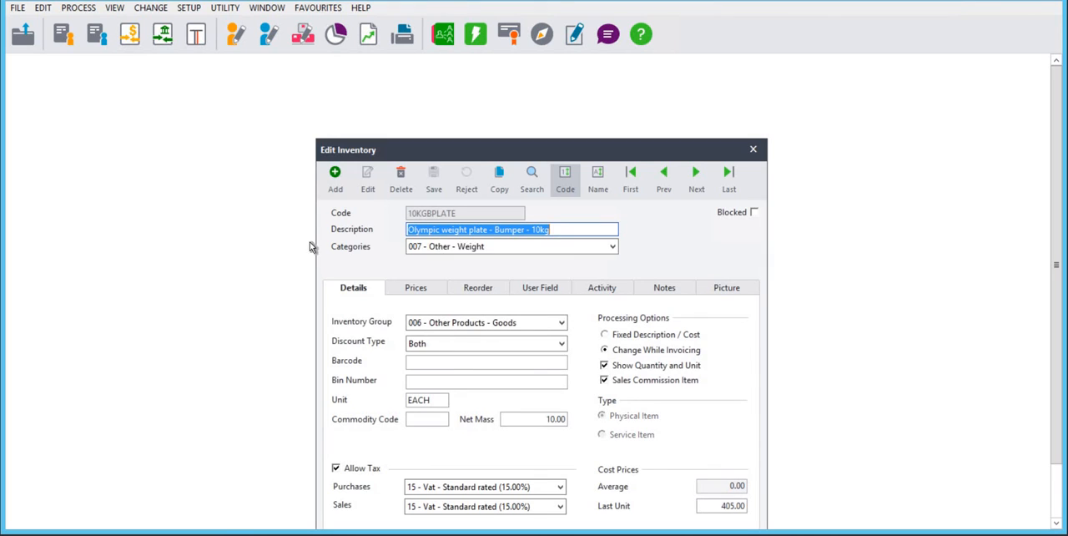
click(467, 247)
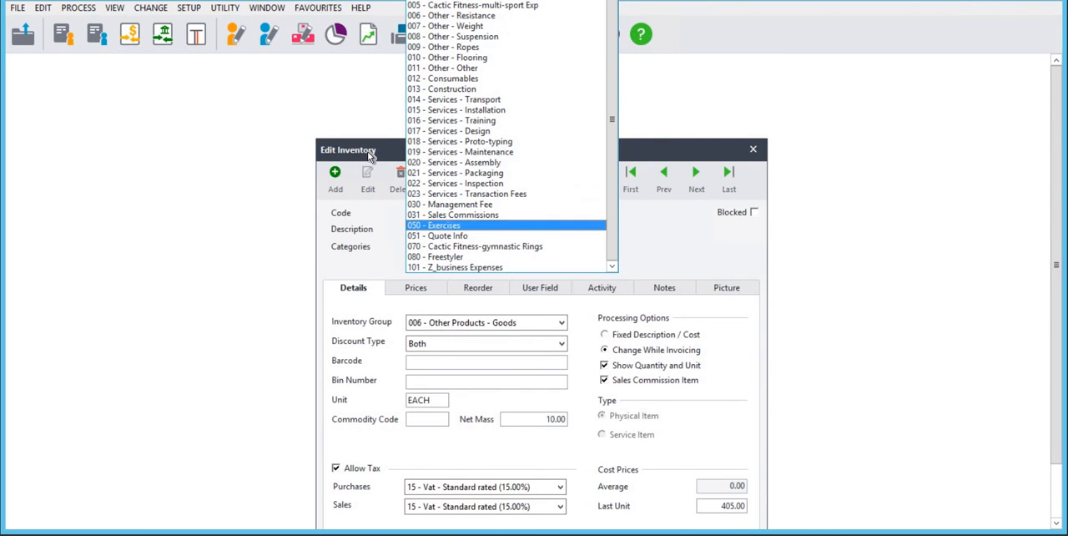
click(743, 153)
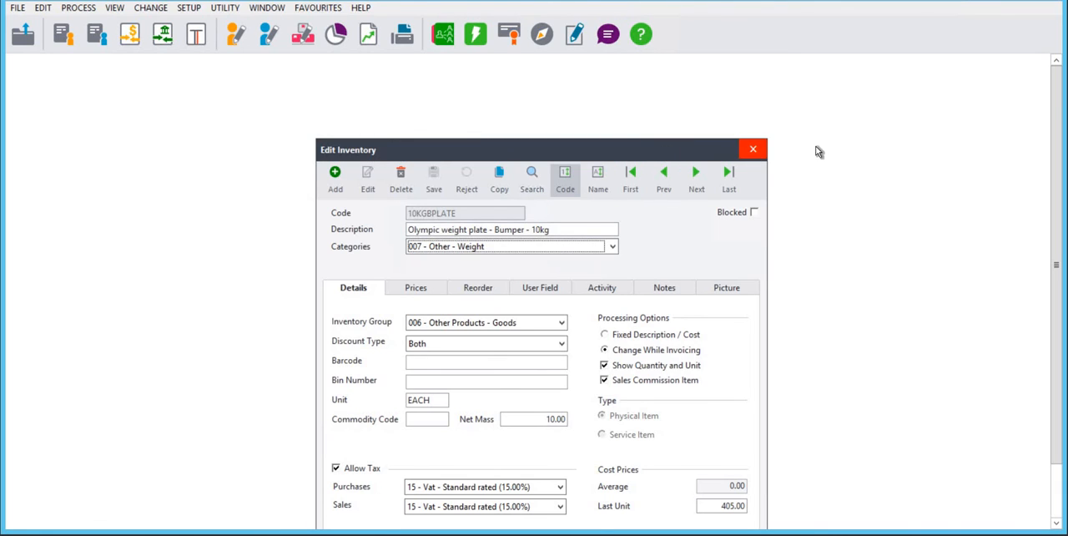